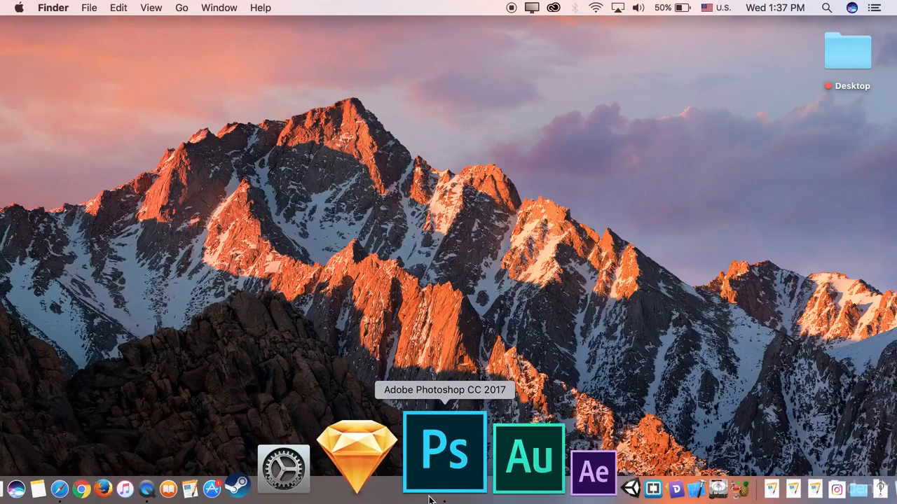
Launch Photoshop and create a new document from the HDV/HDTV 720p film and video preset, 1280 x 720 px at 72 ppi.
{"action": "left_click", "coordinate": [439, 455]}
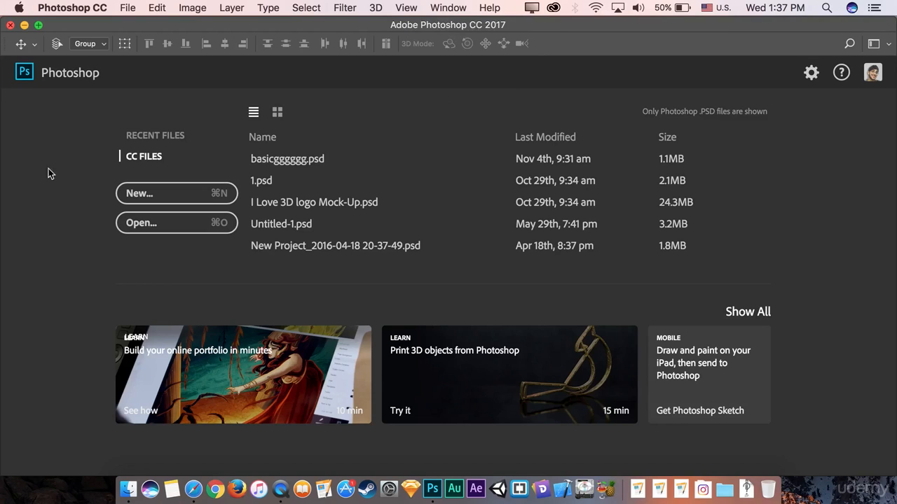
{"action": "left_click", "coordinate": [136, 13]}
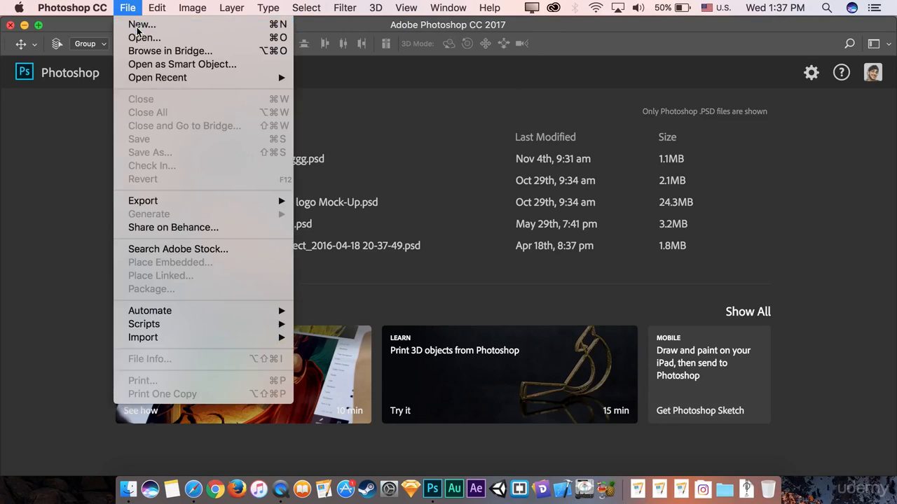
{"action": "left_click", "coordinate": [136, 27]}
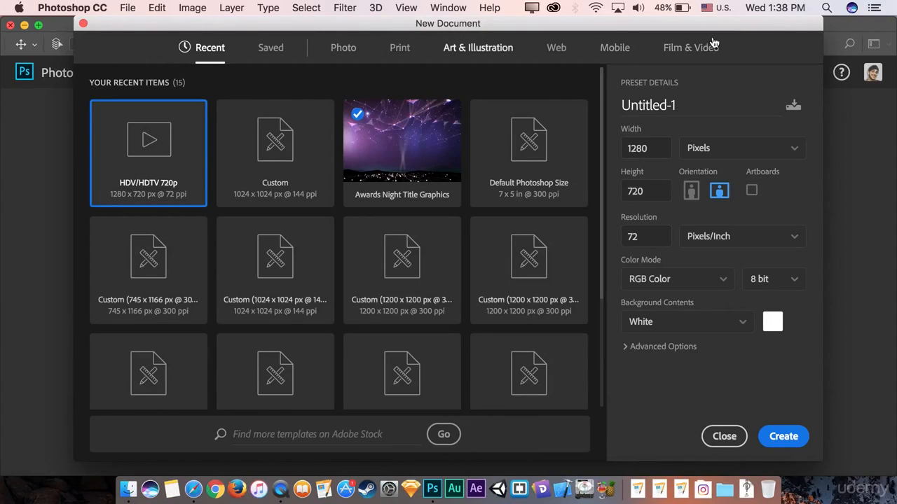
{"action": "left_click", "coordinate": [685, 55]}
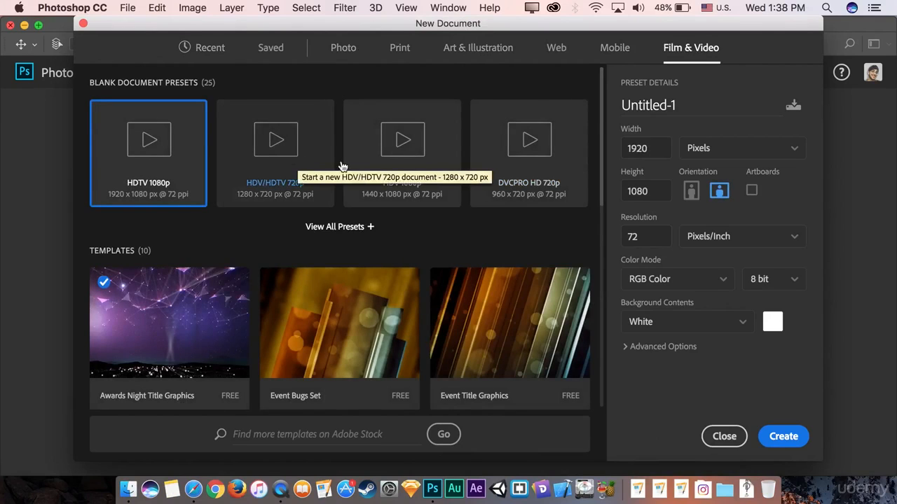
{"action": "left_click", "coordinate": [323, 188]}
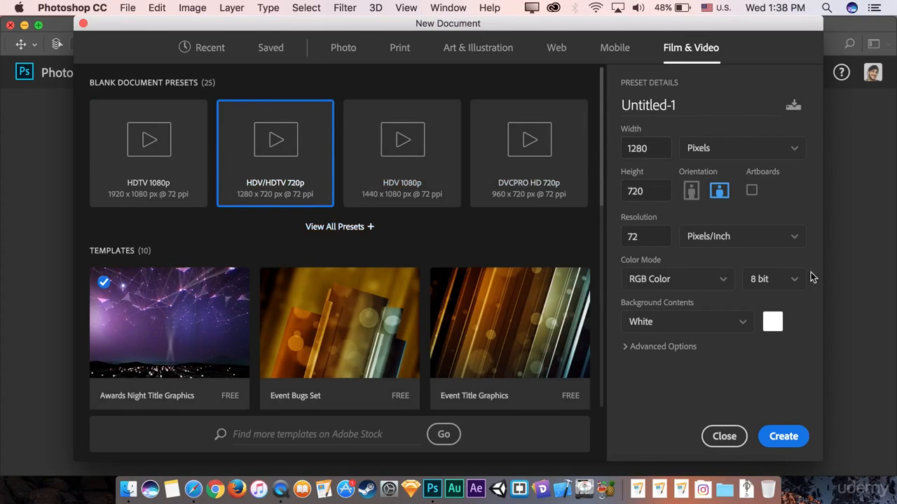
{"action": "left_click", "coordinate": [781, 444]}
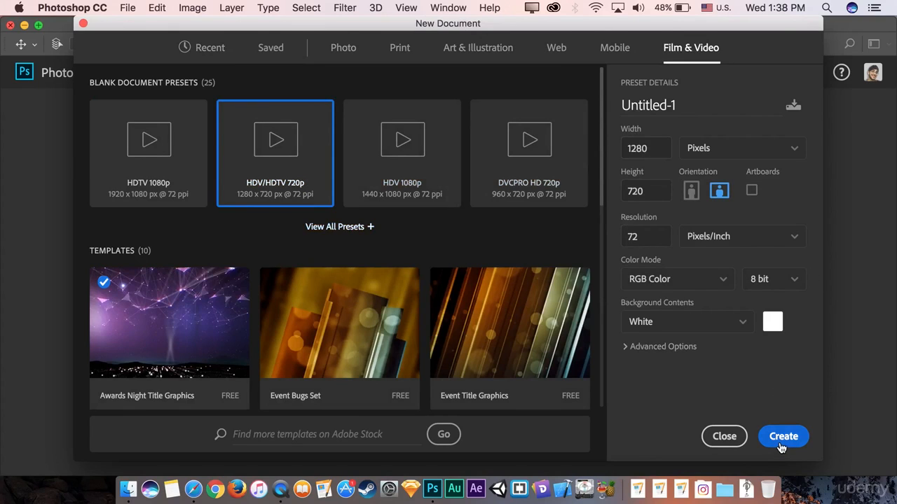
{"action": "double_click", "coordinate": [286, 146]}
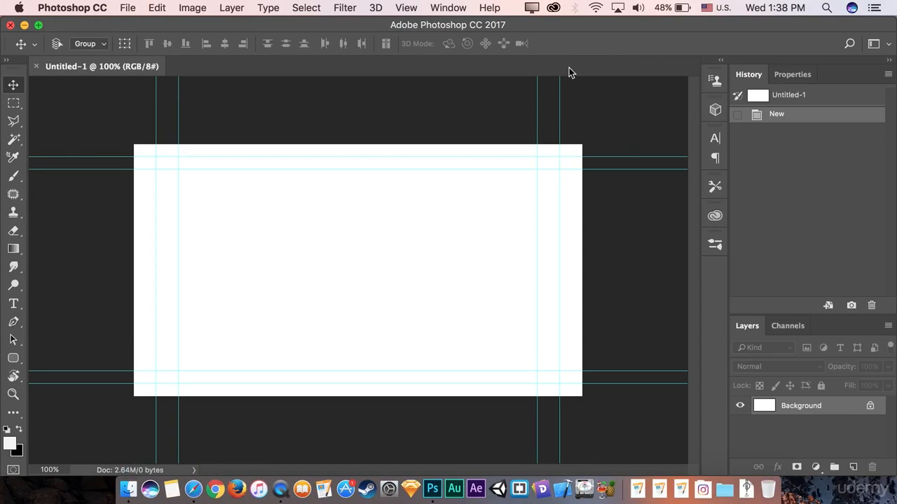
Show the Timeline and create a video timeline for the blank document.
{"action": "left_click", "coordinate": [449, 8]}
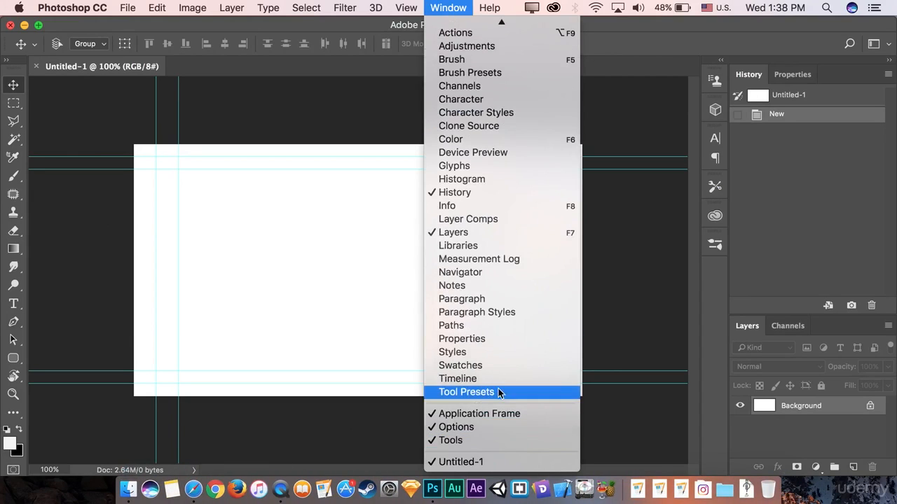
{"action": "left_click", "coordinate": [470, 378]}
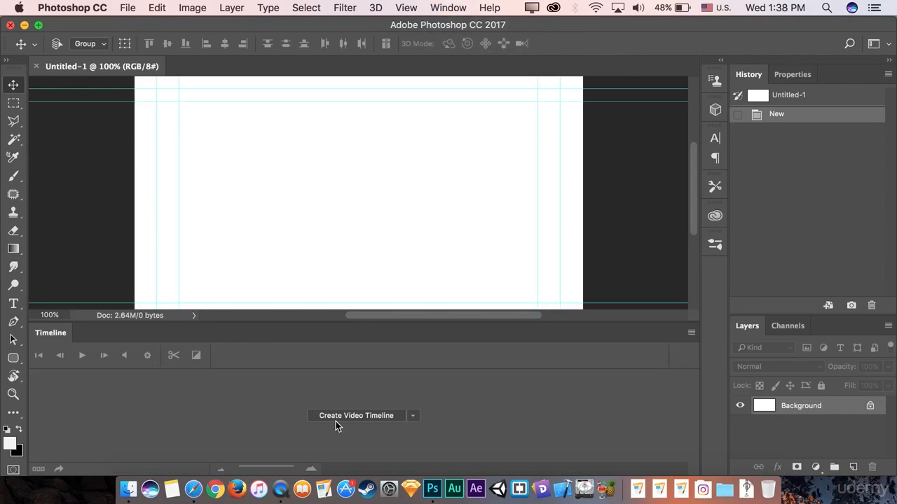
{"action": "left_click", "coordinate": [412, 416]}
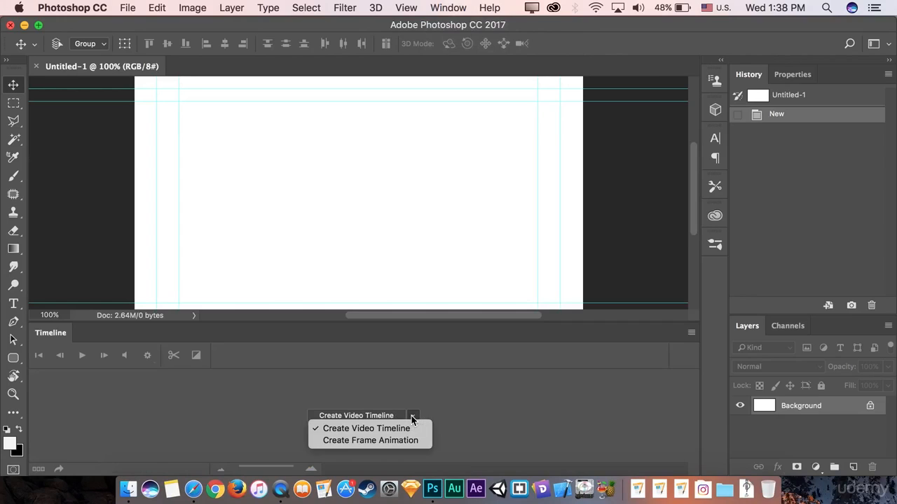
{"action": "left_click", "coordinate": [373, 430]}
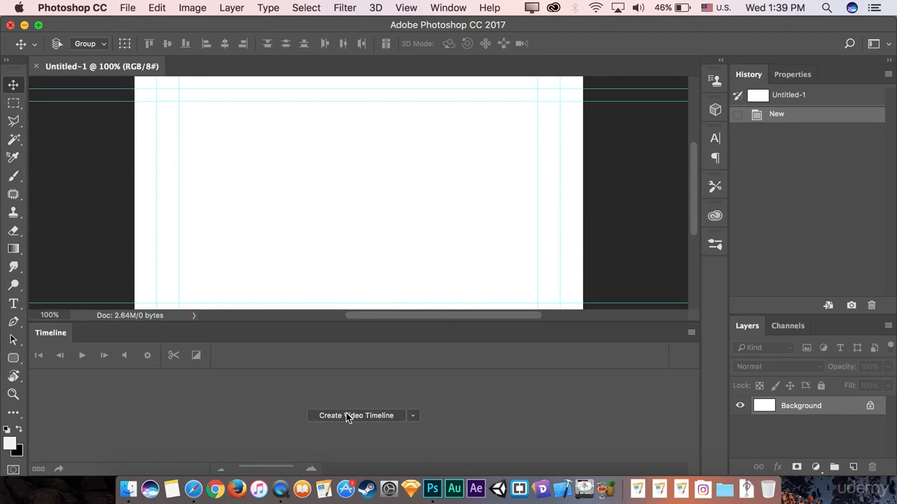
{"action": "left_click", "coordinate": [380, 416]}
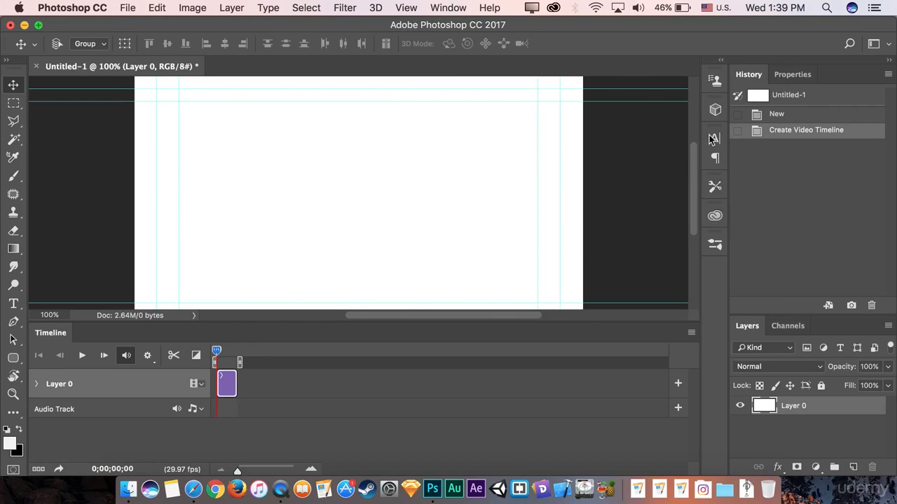
{"action": "left_click", "coordinate": [448, 8]}
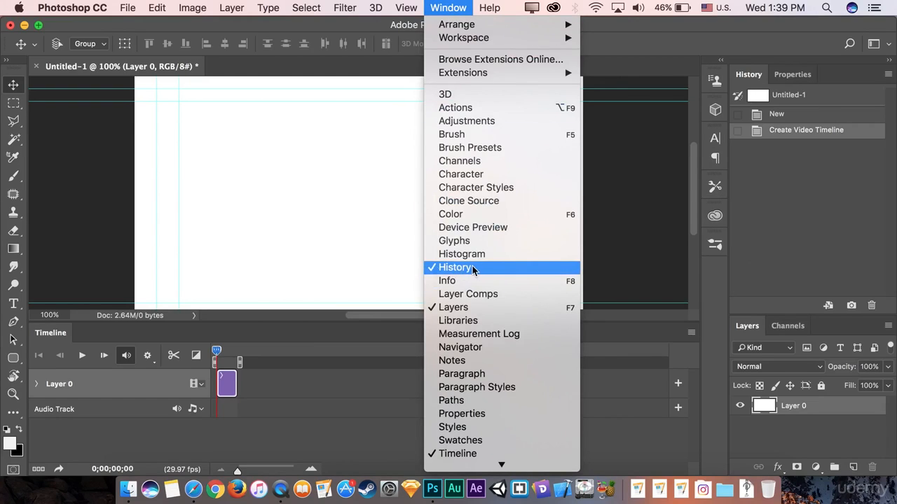
{"action": "left_click", "coordinate": [354, 387]}
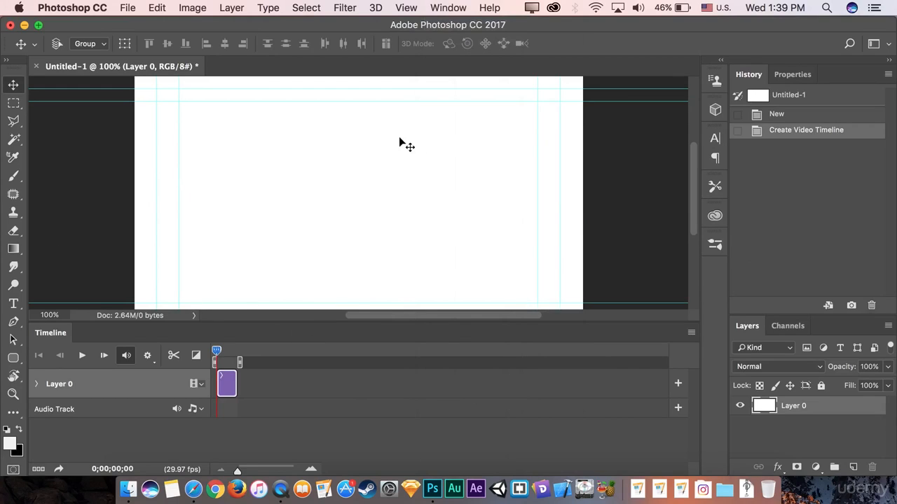
Draw a blue-filled square of about 190 px with the Rectangle tool and move it to about X 545 px, Y 265 px.
{"action": "left_click", "coordinate": [13, 359]}
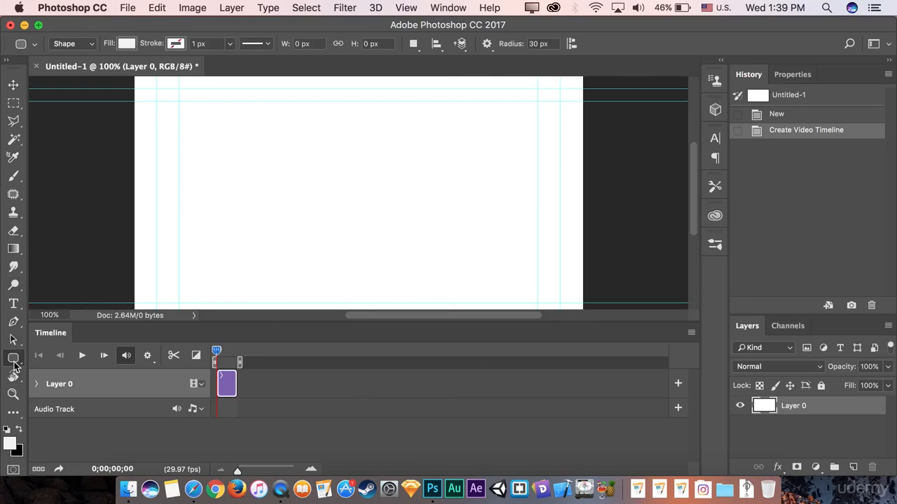
{"action": "left_click", "coordinate": [14, 363]}
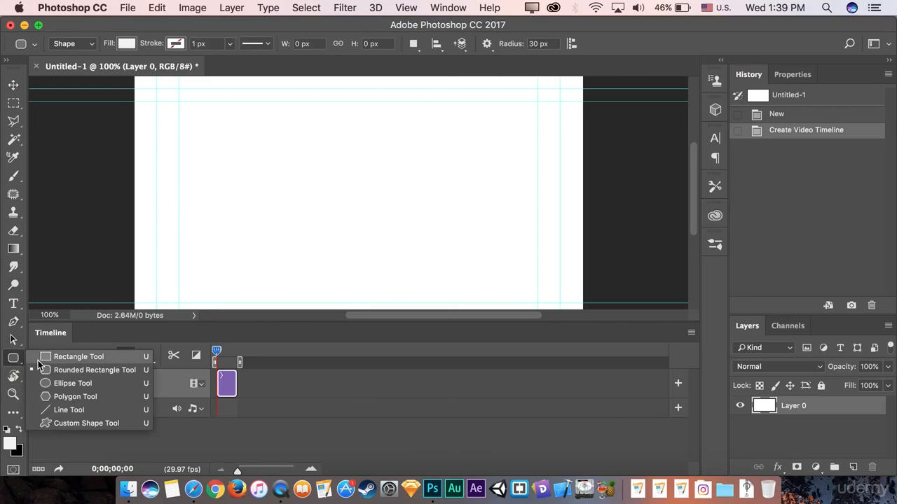
{"action": "left_click", "coordinate": [90, 358]}
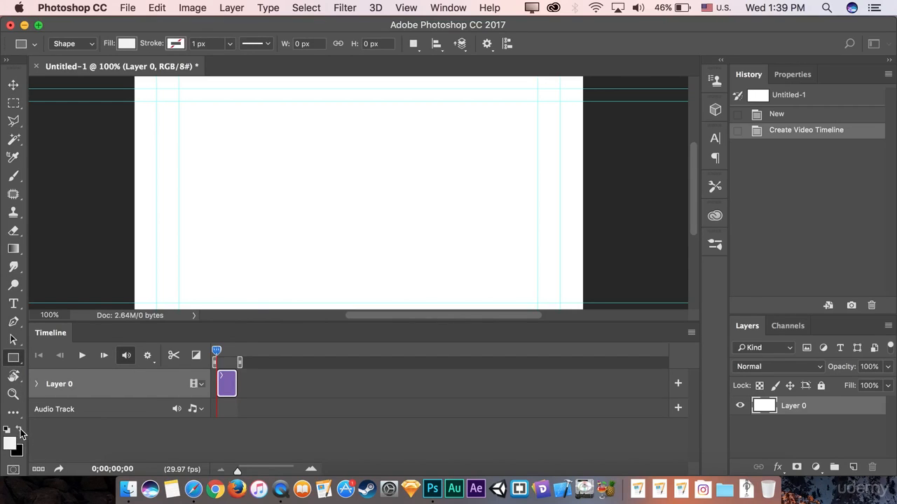
{"action": "left_click", "coordinate": [126, 45]}
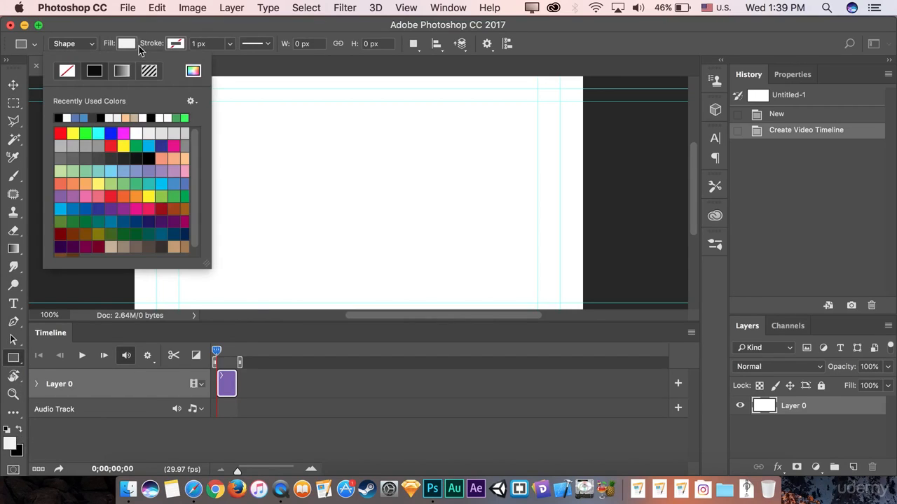
{"action": "left_click", "coordinate": [185, 184]}
{"action": "left_click_drag", "start_coordinate": [366, 204], "coordinate": [332, 164]}
{"action": "left_click_drag", "start_coordinate": [332, 167], "coordinate": [400, 236]}
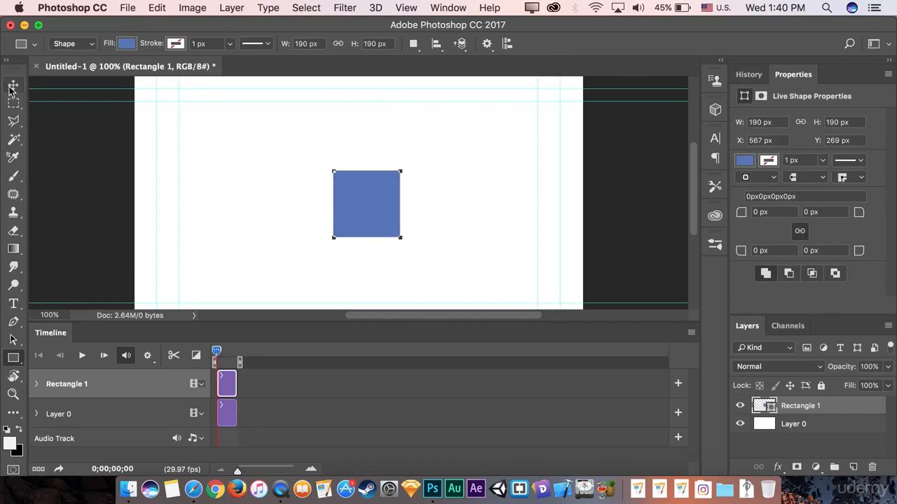
{"action": "left_click", "coordinate": [13, 85]}
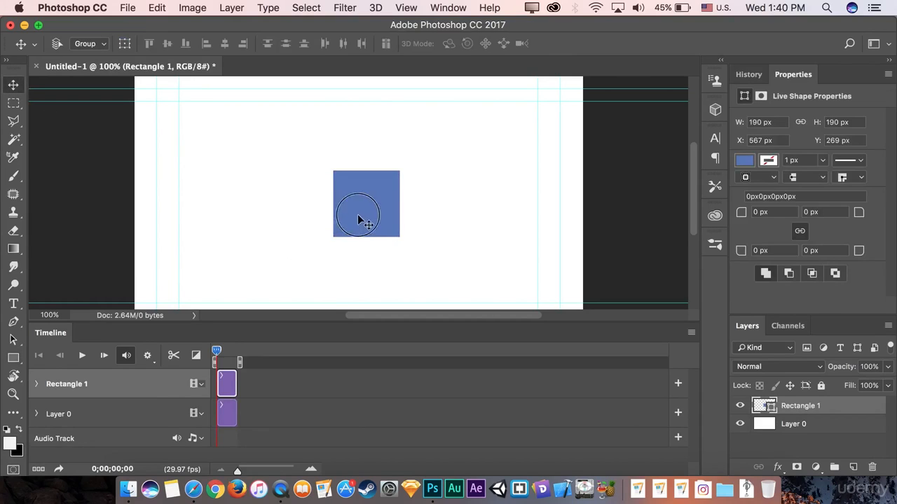
{"action": "mouse_move", "coordinate": [360, 220]}
{"action": "left_mouse_down"}
{"action": "mouse_move", "coordinate": [340, 180]}
{"action": "mouse_move", "coordinate": [354, 188]}
{"action": "mouse_move", "coordinate": [353, 213]}
{"action": "left_mouse_up"}
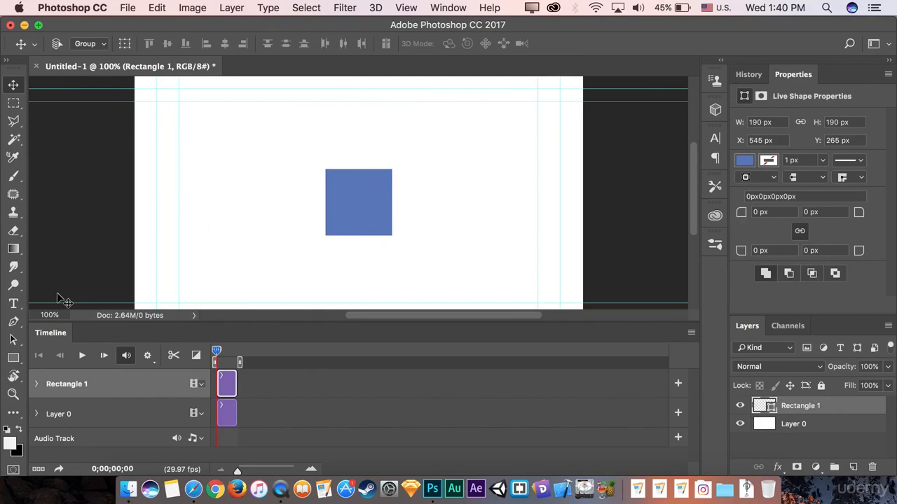
Magnify the timeline and scrub the playhead through the clips, returning it to the first frame.
{"action": "left_click_drag", "start_coordinate": [236, 472], "coordinate": [257, 476]}
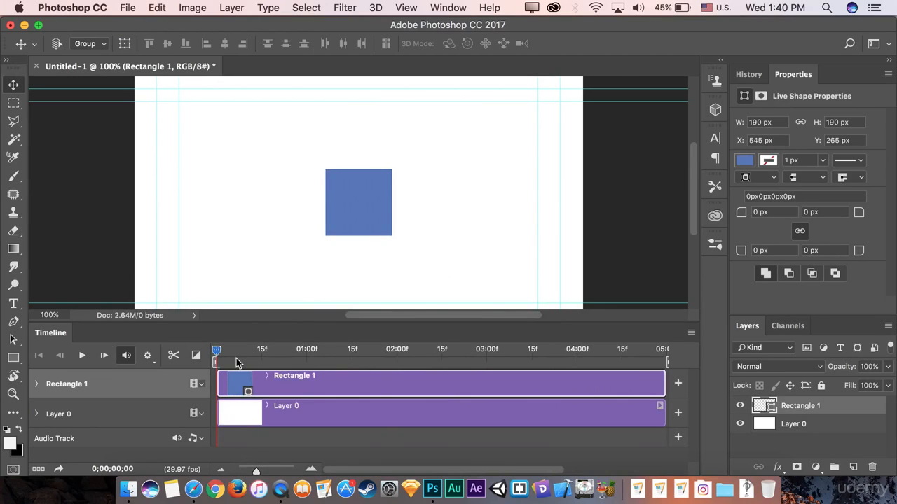
{"action": "left_click_drag", "start_coordinate": [218, 358], "coordinate": [396, 380]}
{"action": "left_click_drag", "start_coordinate": [336, 379], "coordinate": [238, 359]}
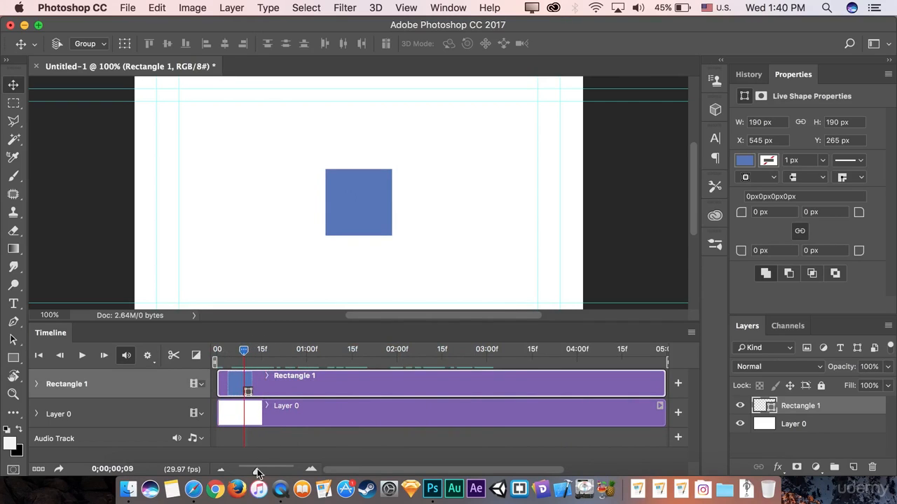
{"action": "left_click_drag", "start_coordinate": [256, 472], "coordinate": [261, 475]}
{"action": "left_click_drag", "start_coordinate": [260, 354], "coordinate": [172, 386]}
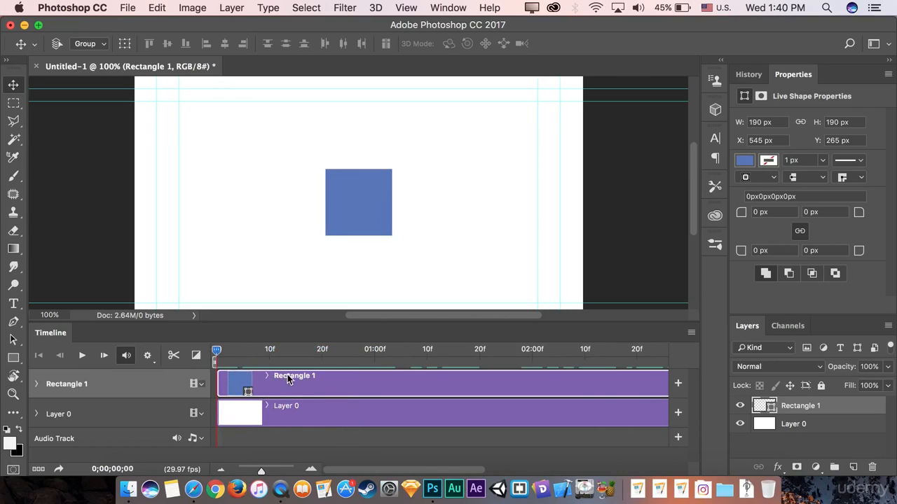
Check the animatable properties of the Rectangle 1 shape layer, and convert the layer to a smart object.
{"action": "left_click", "coordinate": [38, 385]}
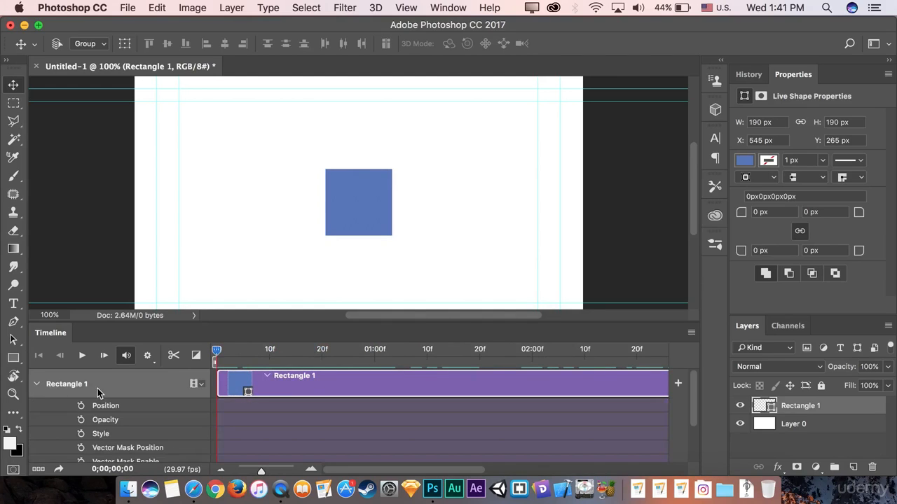
{"action": "scroll", "coordinate": [236, 263], "scroll_direction": "down", "scroll_amount": 2}
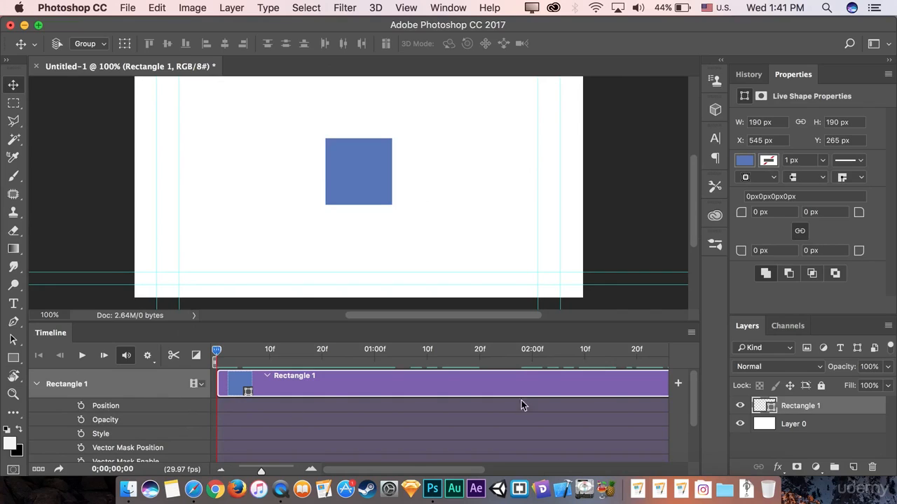
{"action": "right_click", "coordinate": [838, 411]}
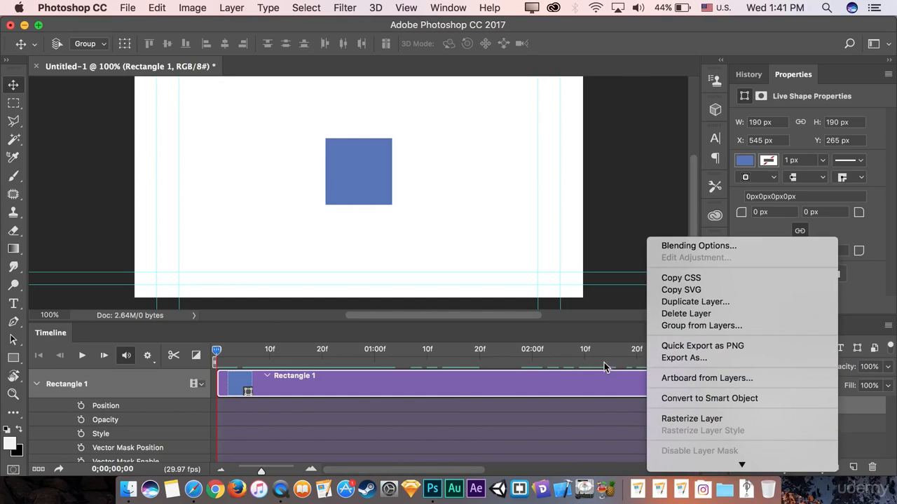
{"action": "left_click", "coordinate": [713, 399]}
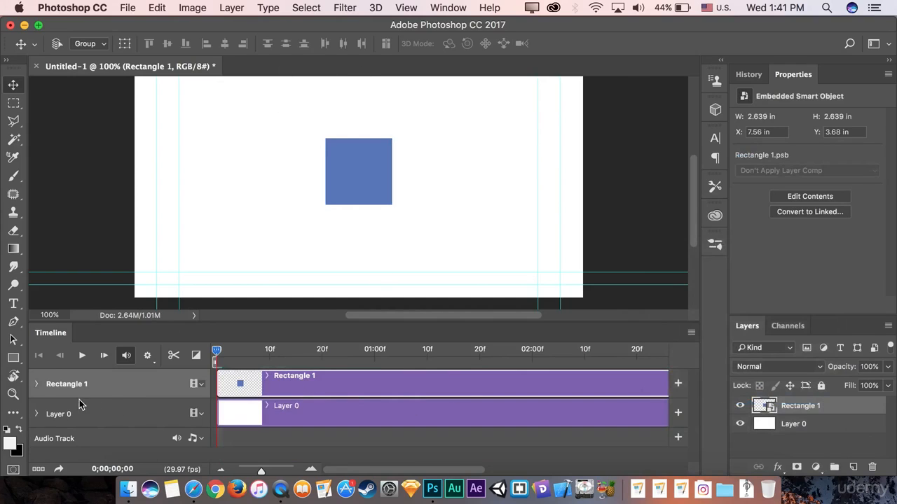
Compare the animatable properties of the Rectangle 1 smart object with those of Layer 0 in the timeline.
{"action": "left_click", "coordinate": [37, 385]}
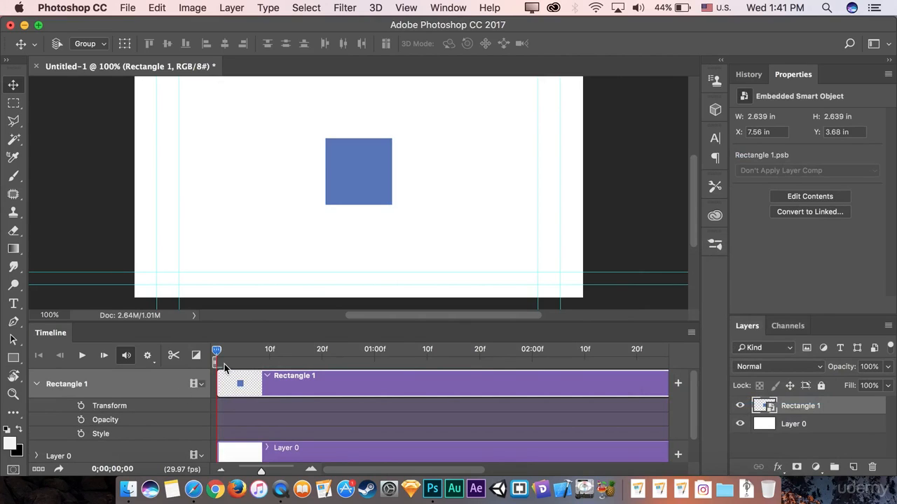
{"action": "left_click", "coordinate": [36, 386]}
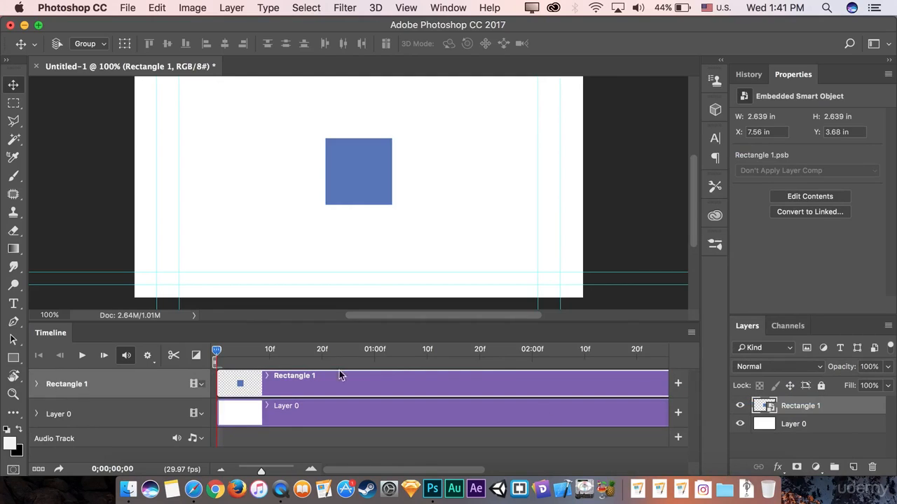
{"action": "left_click", "coordinate": [796, 424]}
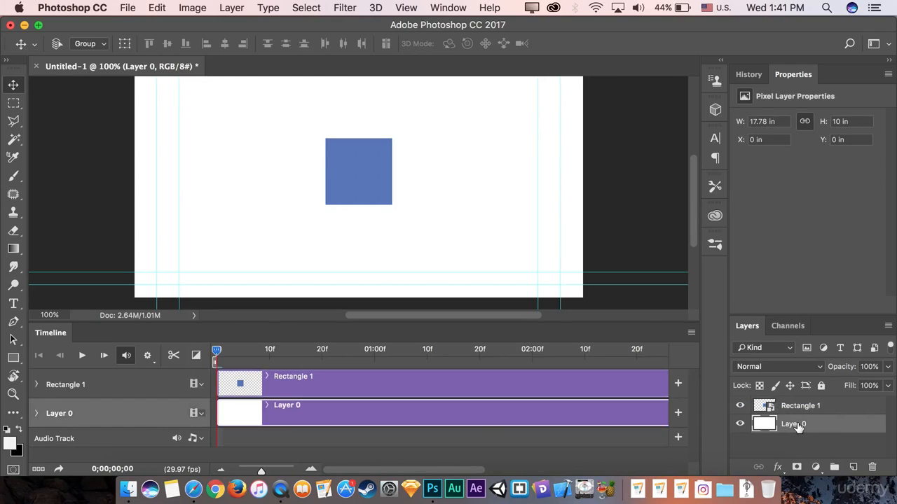
{"action": "left_click", "coordinate": [37, 414]}
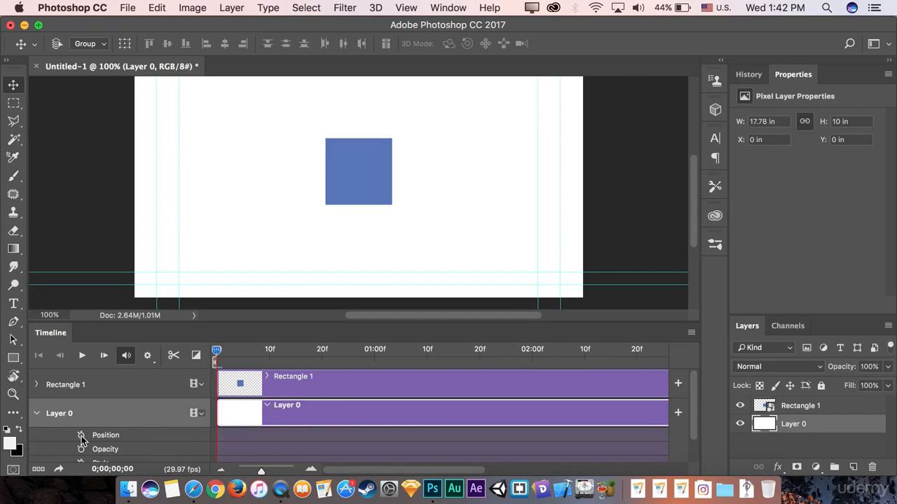
{"action": "left_click", "coordinate": [37, 414]}
{"action": "left_click", "coordinate": [292, 390]}
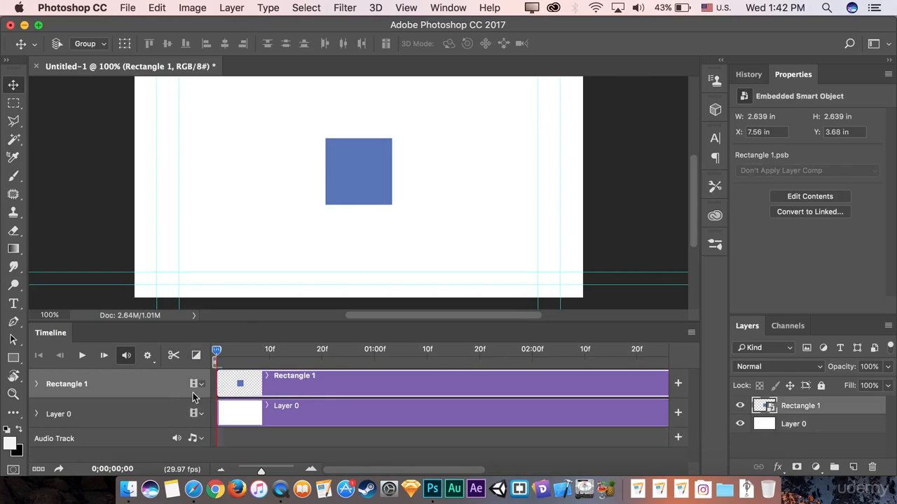
Expand the Rectangle 1 track to its keyframe properties and place the playhead at 0;00;00;00.
{"action": "left_click", "coordinate": [37, 385]}
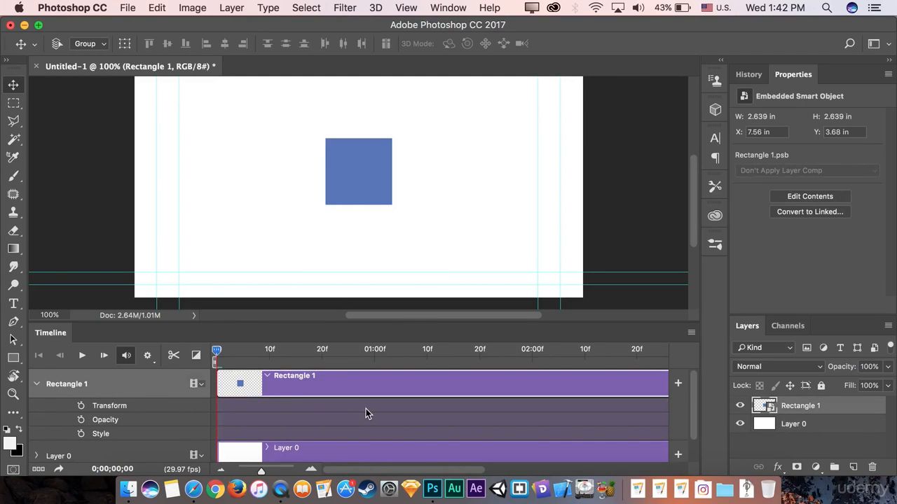
{"action": "left_click", "coordinate": [217, 354]}
{"action": "mouse_move", "coordinate": [217, 354]}
{"action": "left_mouse_down"}
{"action": "mouse_move", "coordinate": [330, 352]}
{"action": "mouse_move", "coordinate": [214, 353]}
{"action": "left_mouse_up"}
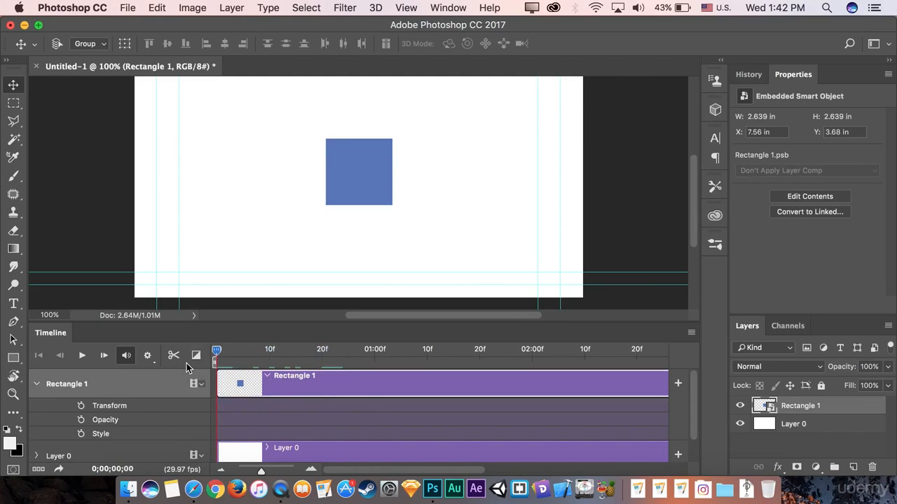